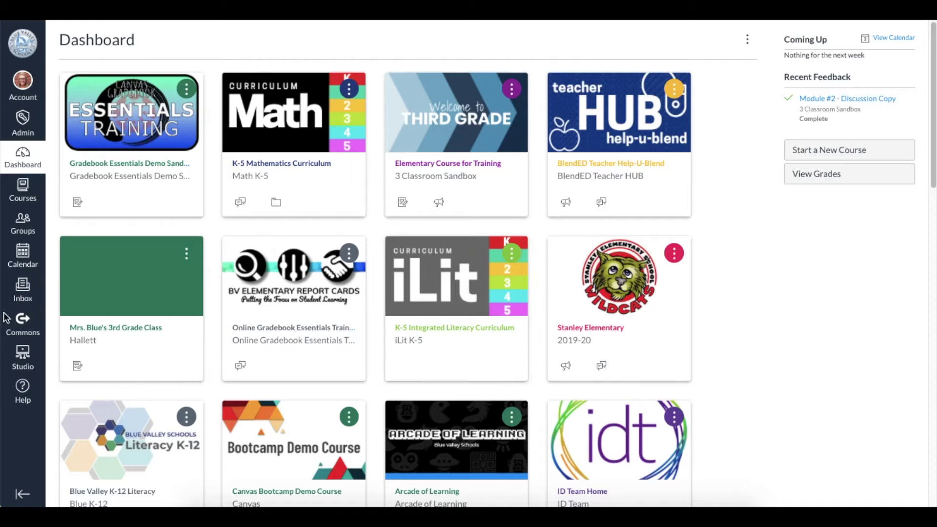
Step: Go to Canvas Commons from the course dashboard via the Commons link
left_click(23, 323)
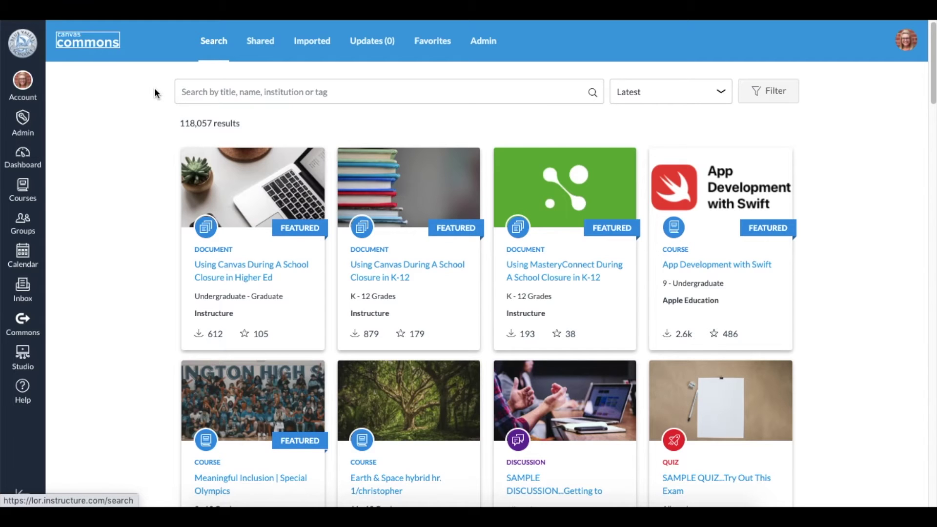
Step: Search Commons for 'erosion' to get 87 results, then view the sort choices
left_click(204, 91)
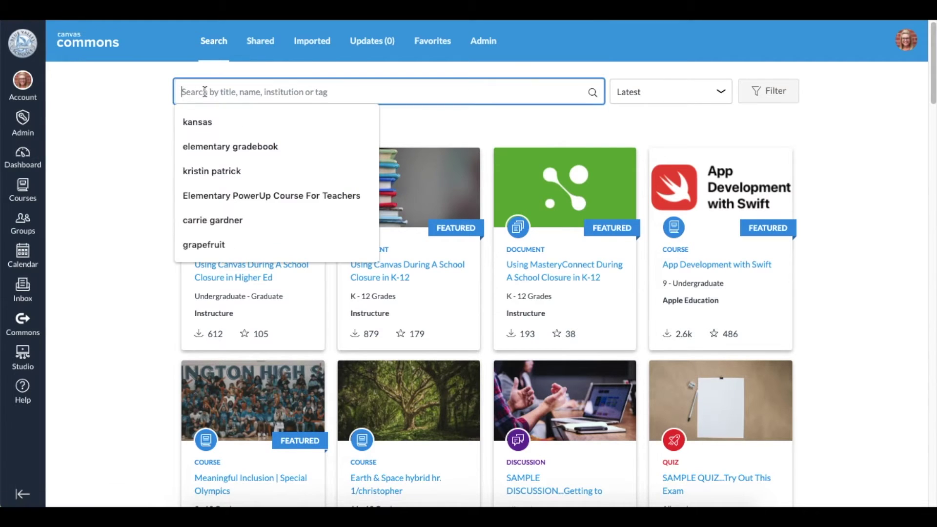
type("erosion")
key("Return")
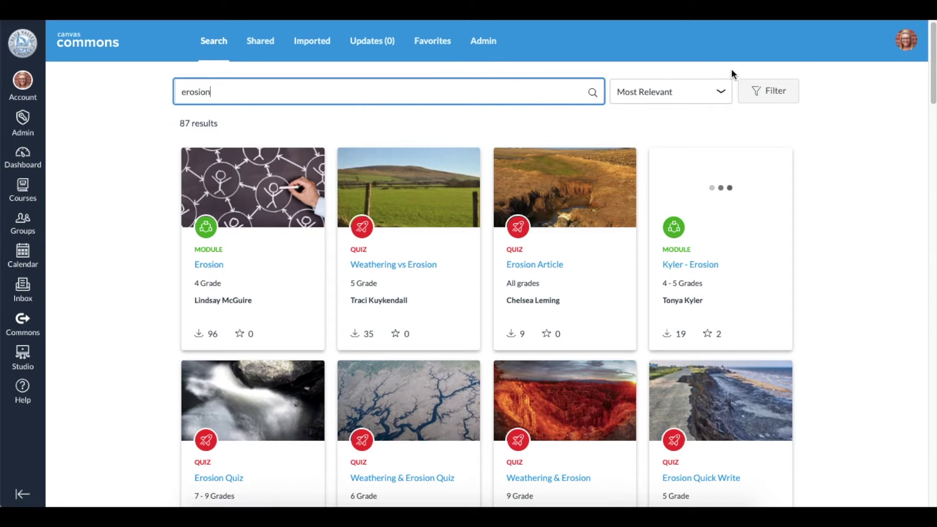
left_click(718, 91)
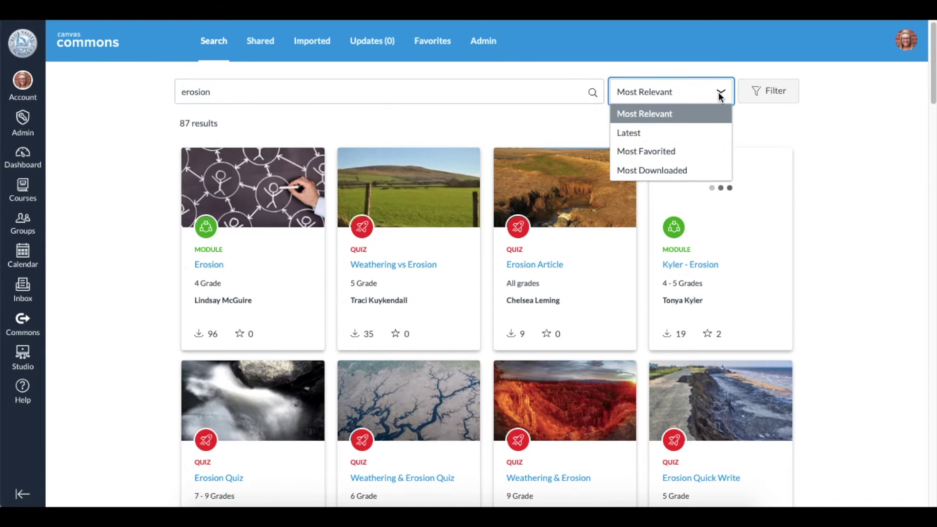
Step: Sort the 87 erosion results by Most Downloaded
left_click(686, 171)
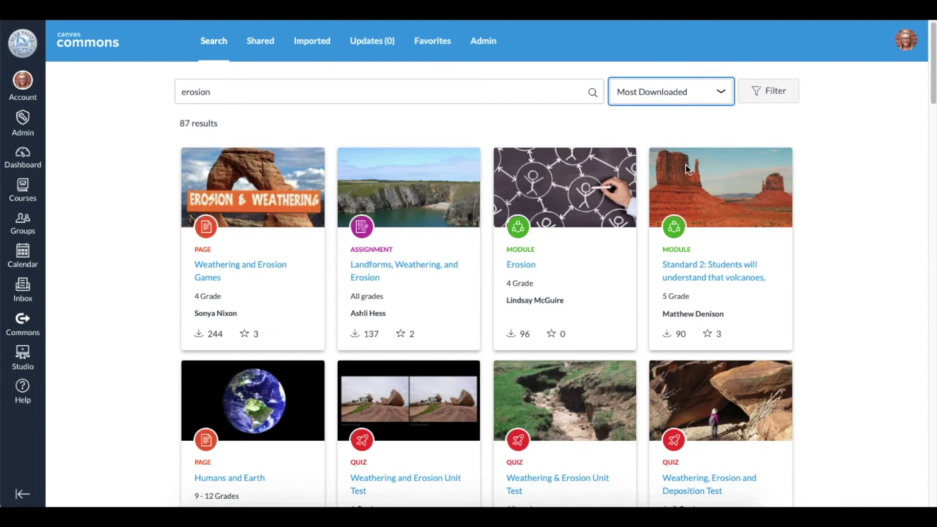
scroll(735, 159, "down", 3)
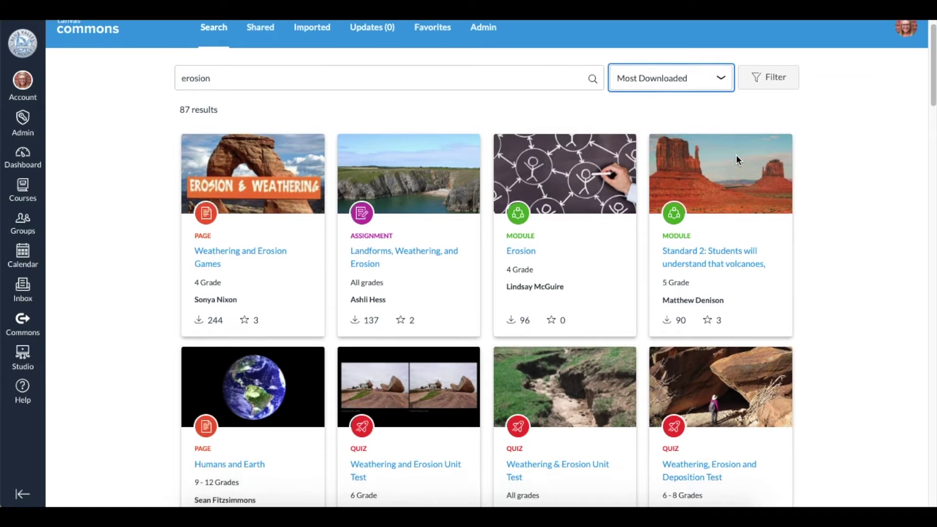
scroll(735, 160, "down", 2)
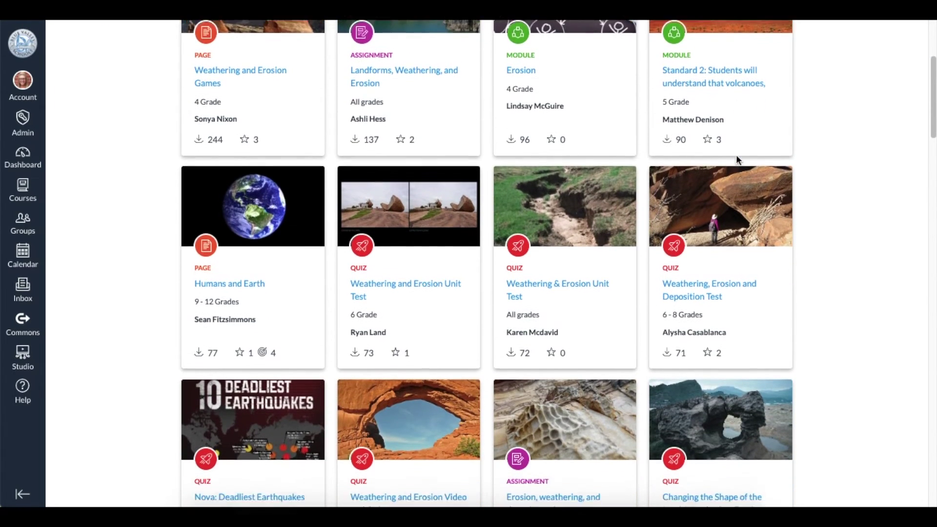
scroll(736, 159, "down", 1)
scroll(736, 160, "down", 2)
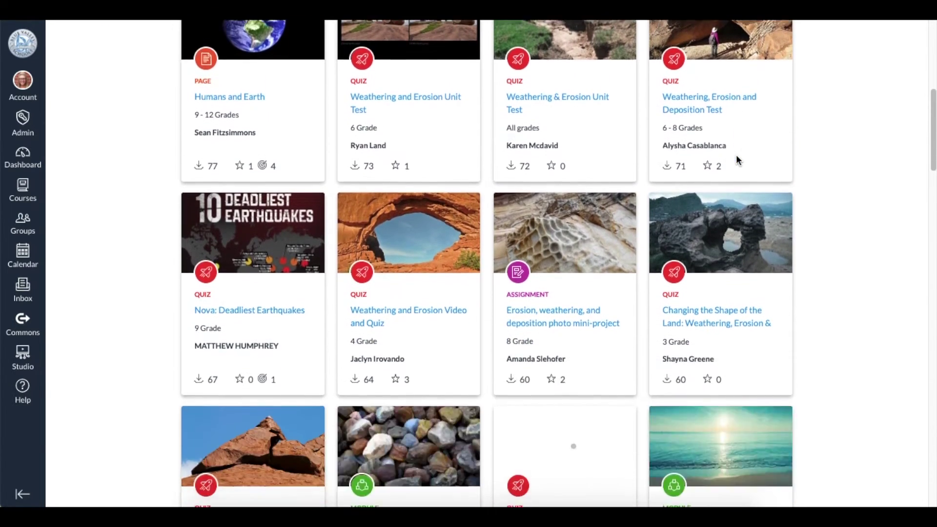
scroll(735, 160, "down", 1)
scroll(737, 156, "down", 2)
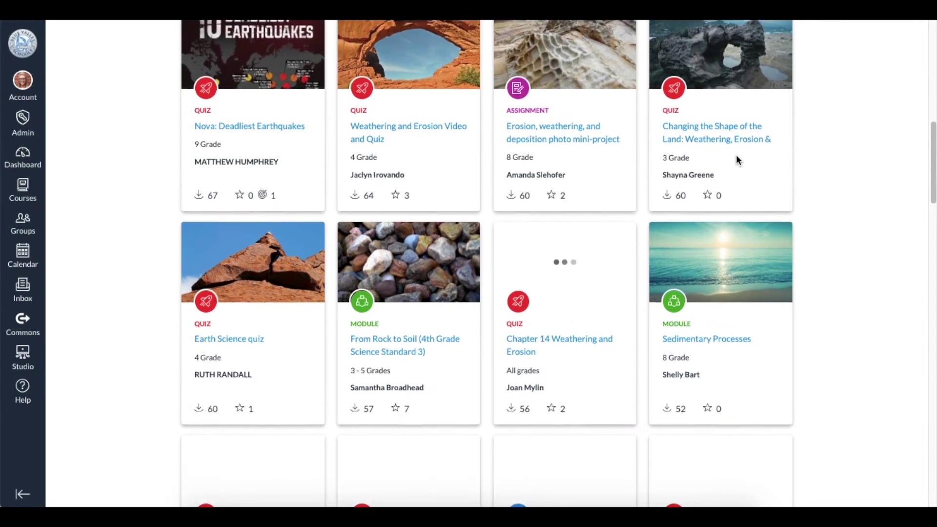
scroll(736, 156, "down", 2)
scroll(737, 156, "down", 1)
scroll(737, 156, "down", 1)
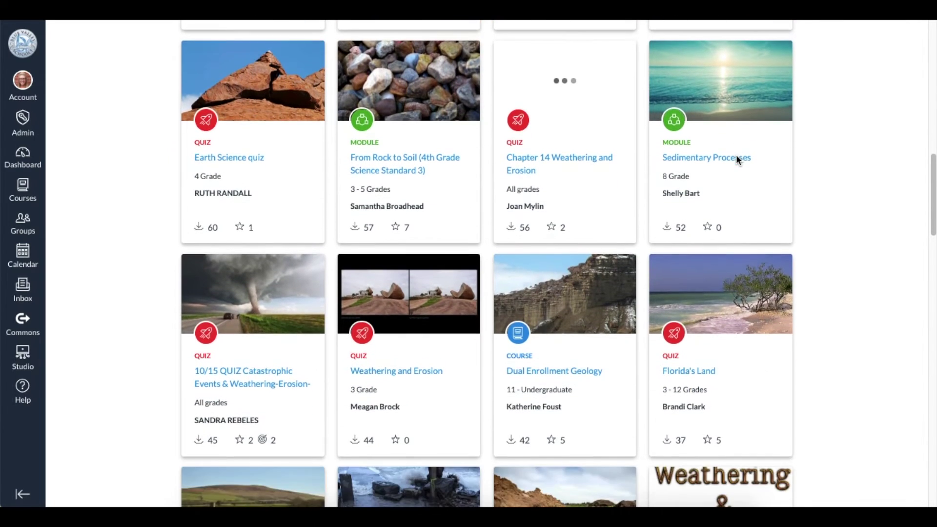
scroll(735, 159, "up", 2)
scroll(736, 159, "up", 2)
scroll(736, 160, "up", 1)
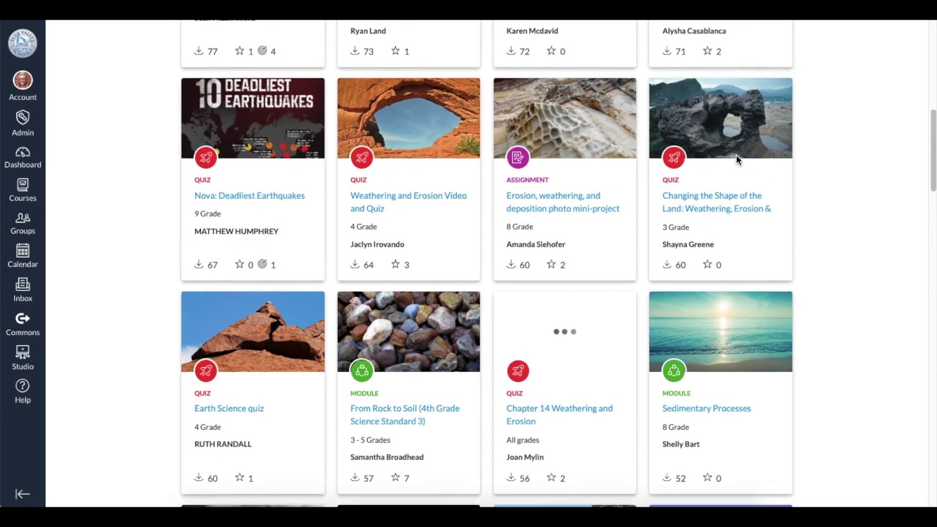
scroll(736, 160, "up", 2)
scroll(736, 160, "up", 2)
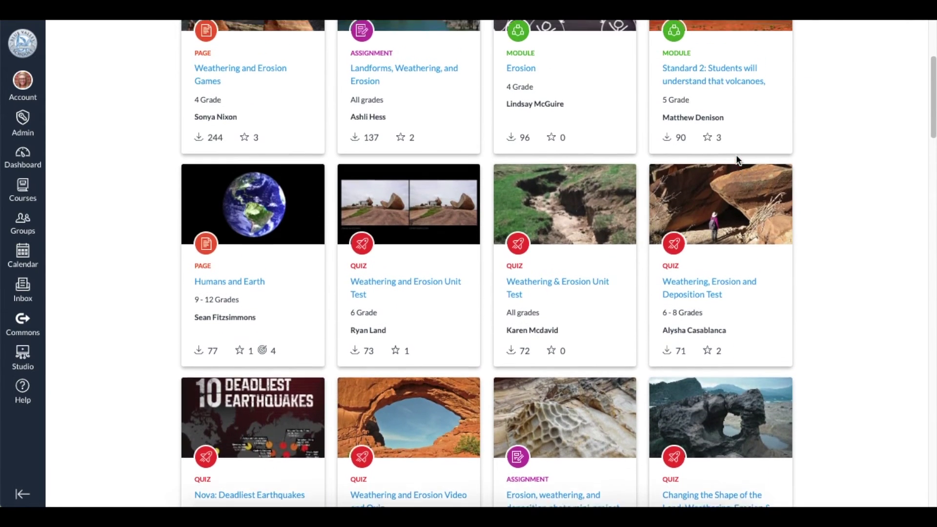
scroll(736, 158, "up", 3)
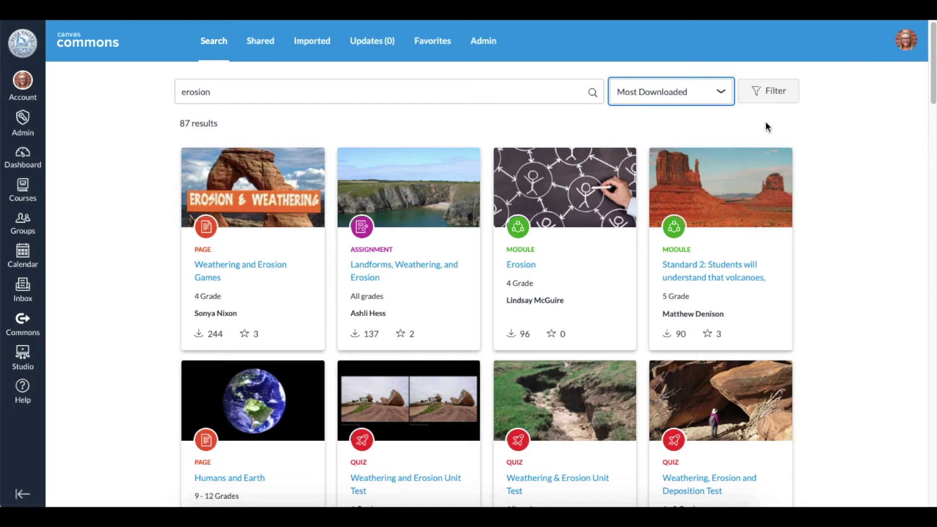
left_click(767, 92)
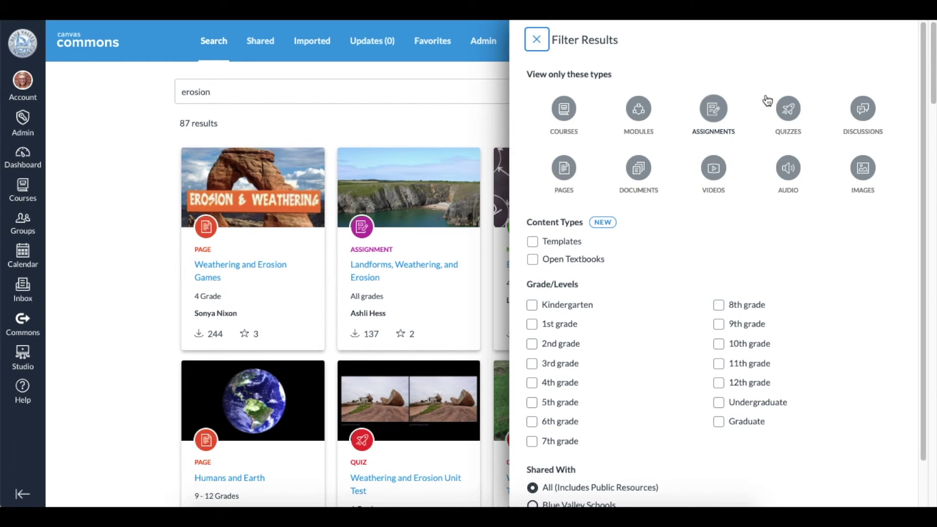
left_click(532, 382)
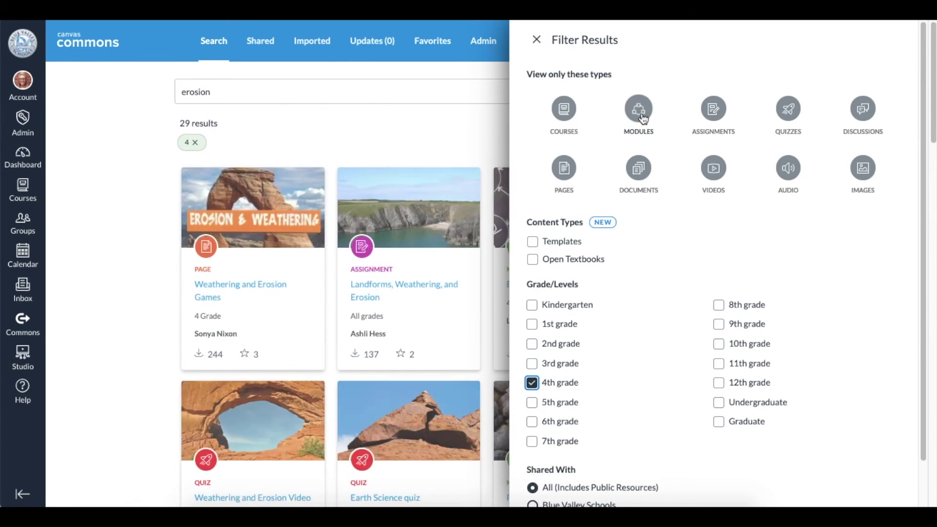
left_click(640, 116)
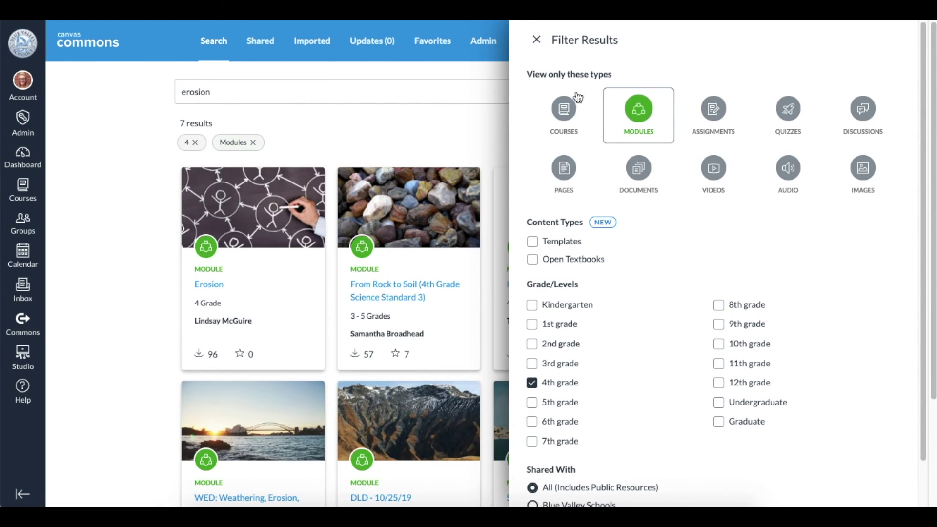
left_click(640, 111)
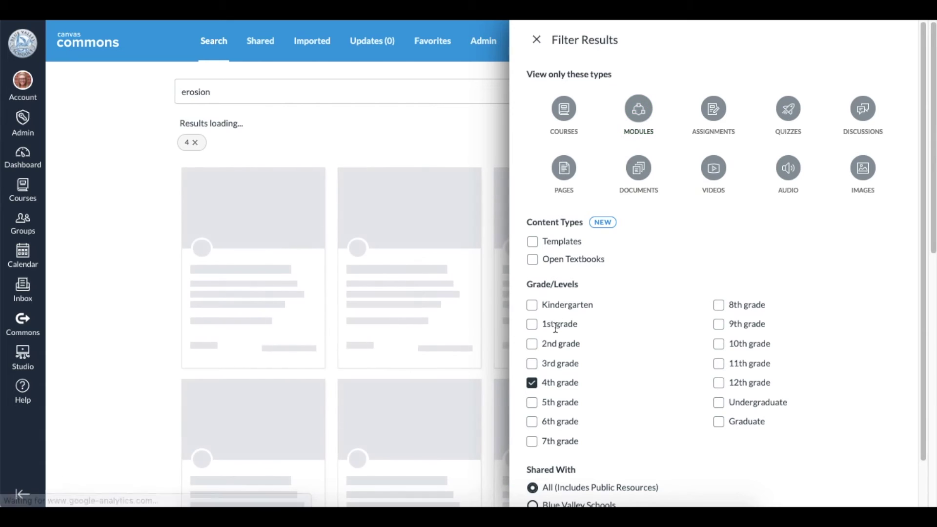
left_click(531, 382)
left_click(490, 121)
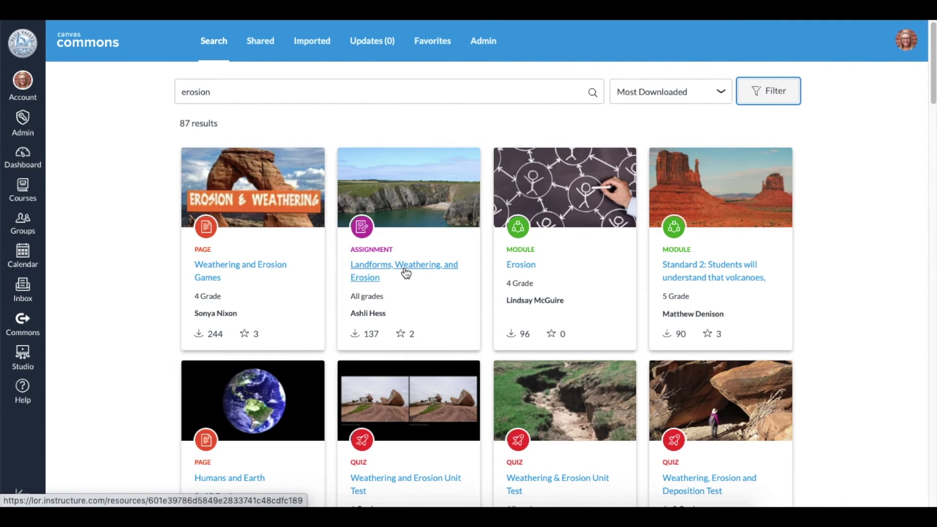
left_click(404, 267)
Step: Import the Landforms, Weathering, and Erosion assignment into the Sandbox course
left_click(769, 238)
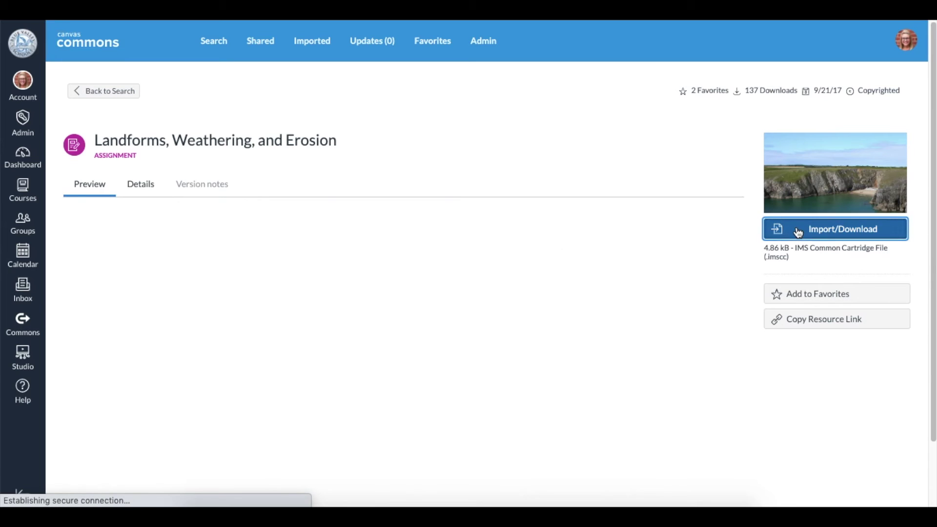
scroll(782, 254, "down", 5)
scroll(782, 255, "down", 3)
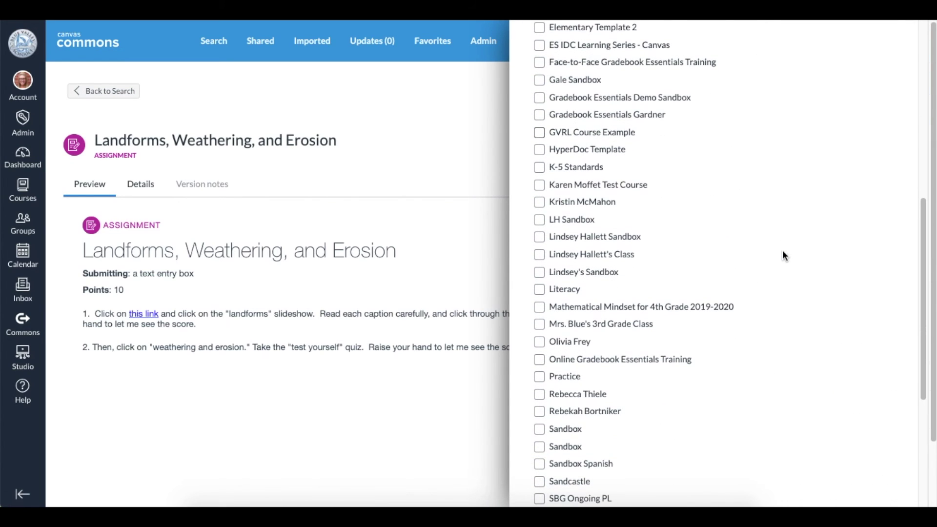
scroll(692, 441, "down", 5)
left_click(691, 446)
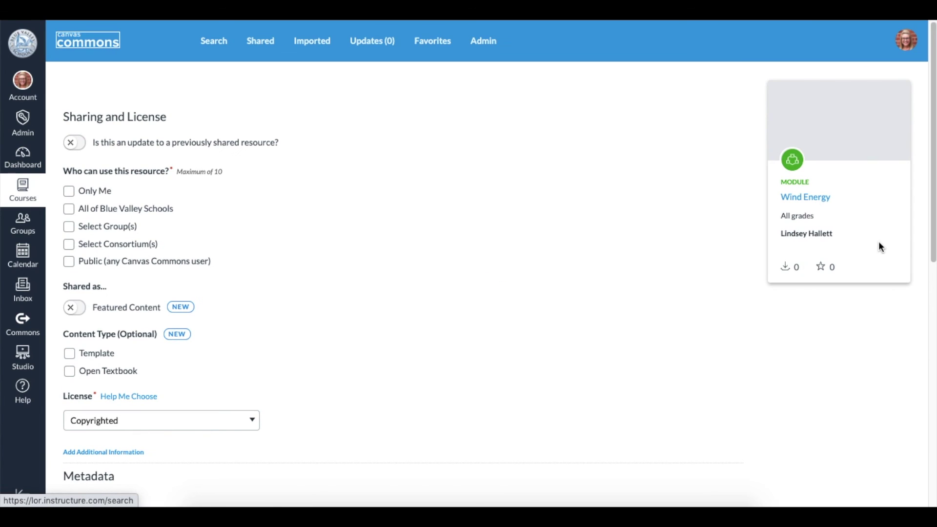
Step: Share the Wind Energy module with All of Blue Valley Schools
left_click(68, 210)
scroll(69, 214, "down", 2)
scroll(71, 219, "down", 3)
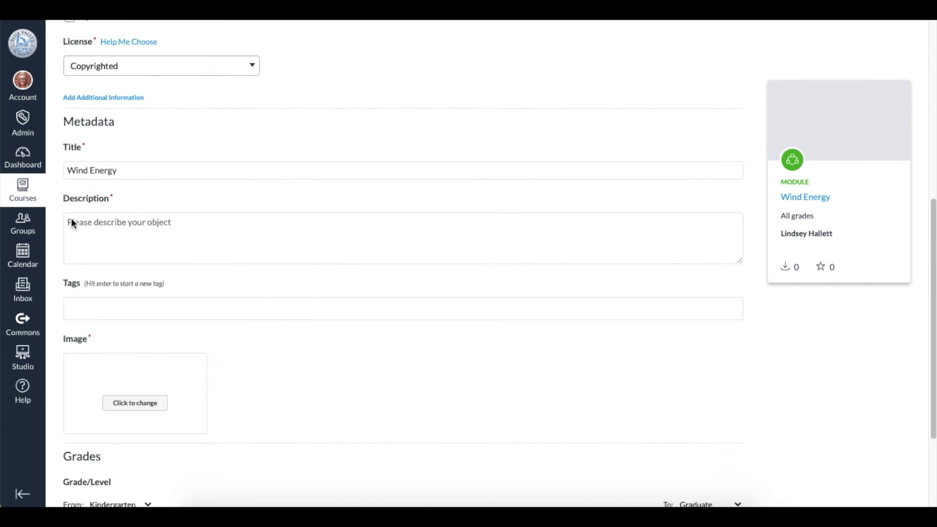
scroll(72, 218, "down", 2)
scroll(71, 219, "down", 1)
scroll(72, 224, "up", 1)
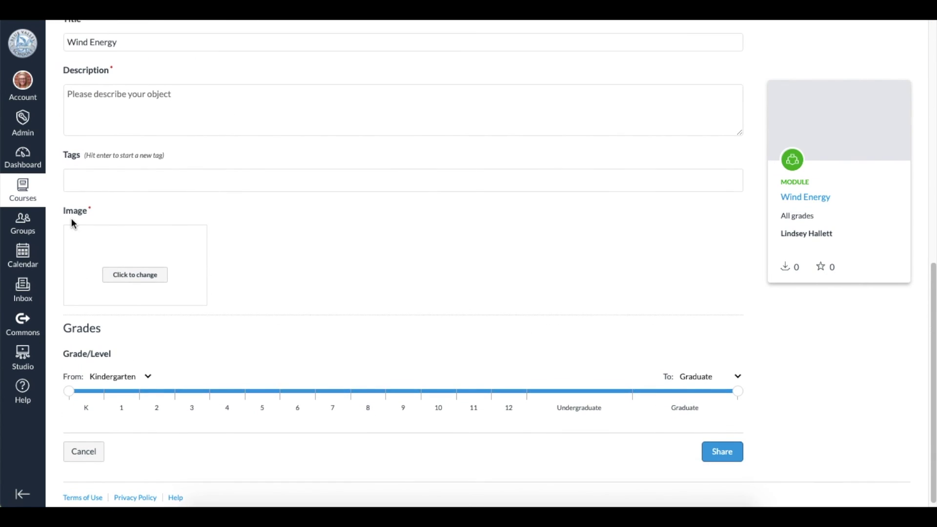